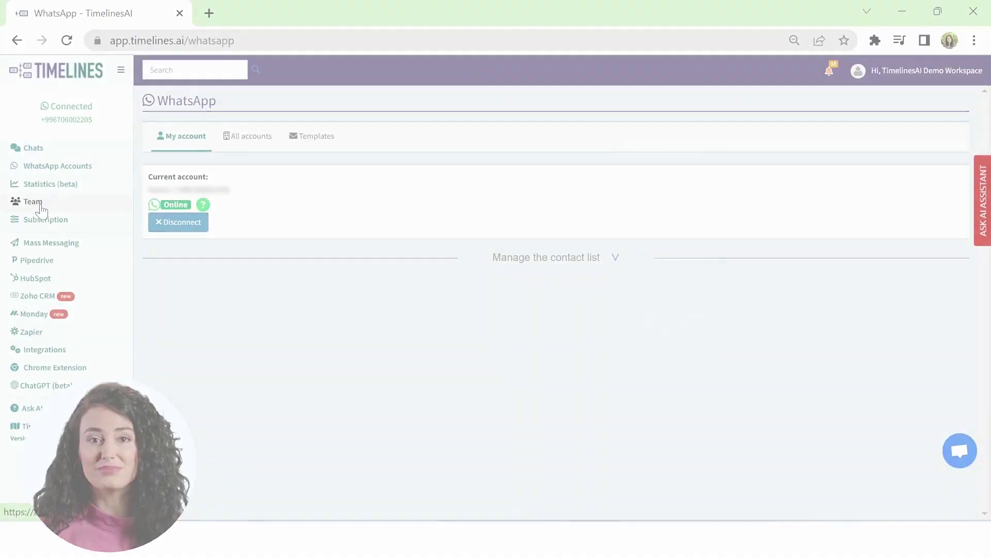
Step: Invite a new team member by pasted e-mail with the Teammate role, then open the Monday integration
click(38, 204)
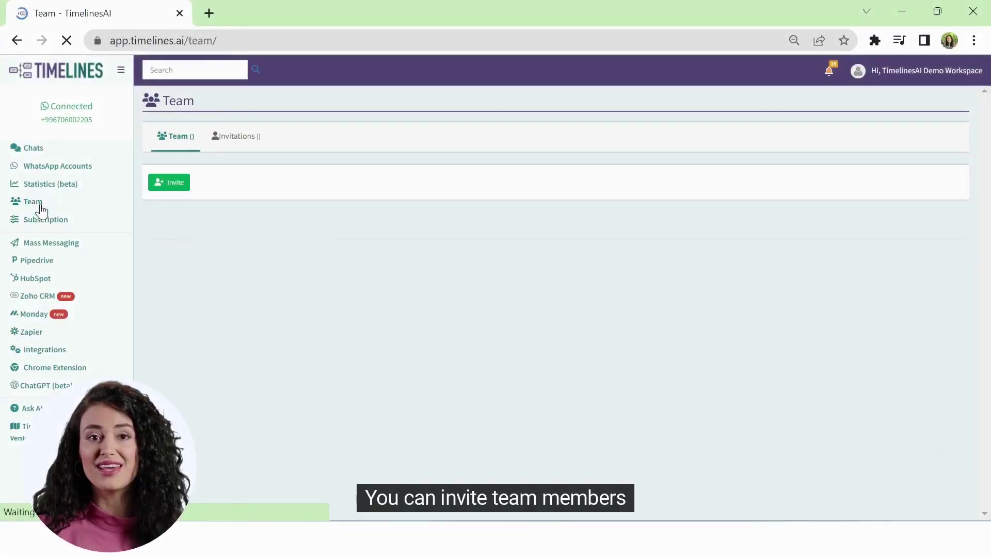
click(162, 187)
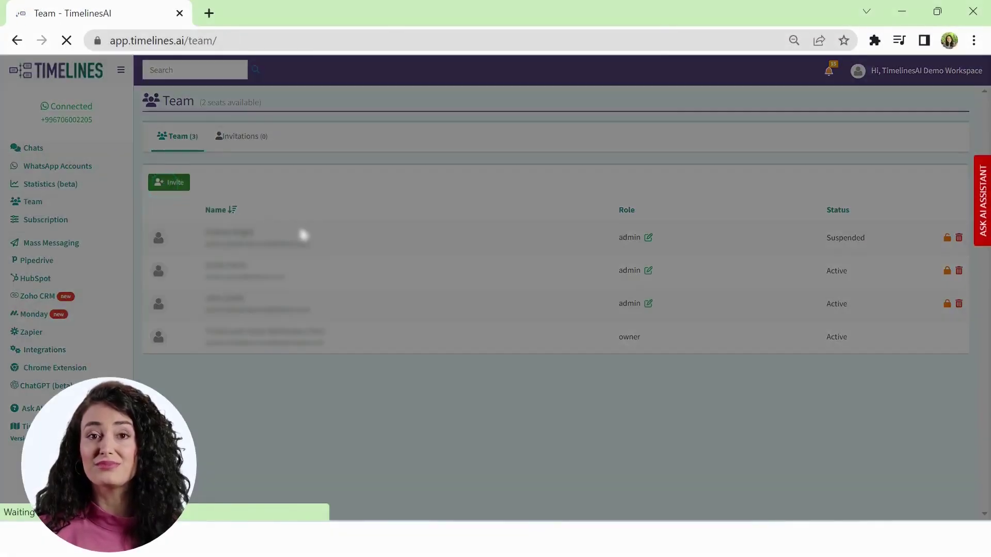
click(383, 200)
key(ctrl+v)
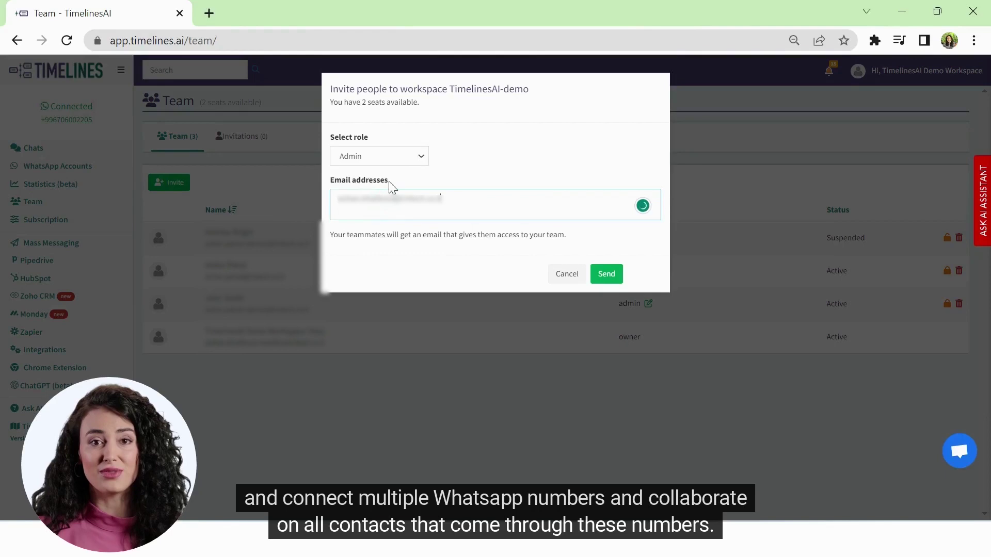
click(390, 156)
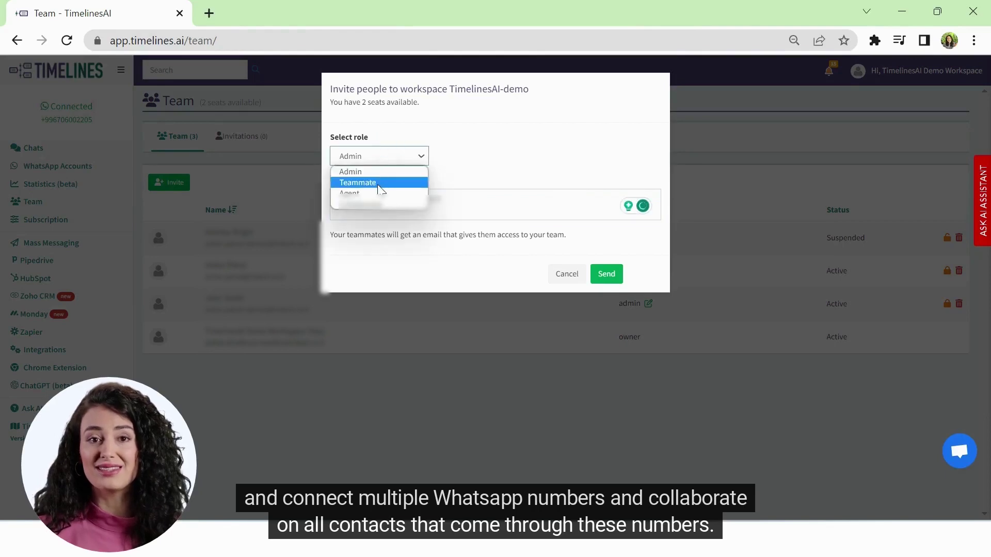
click(379, 183)
click(606, 274)
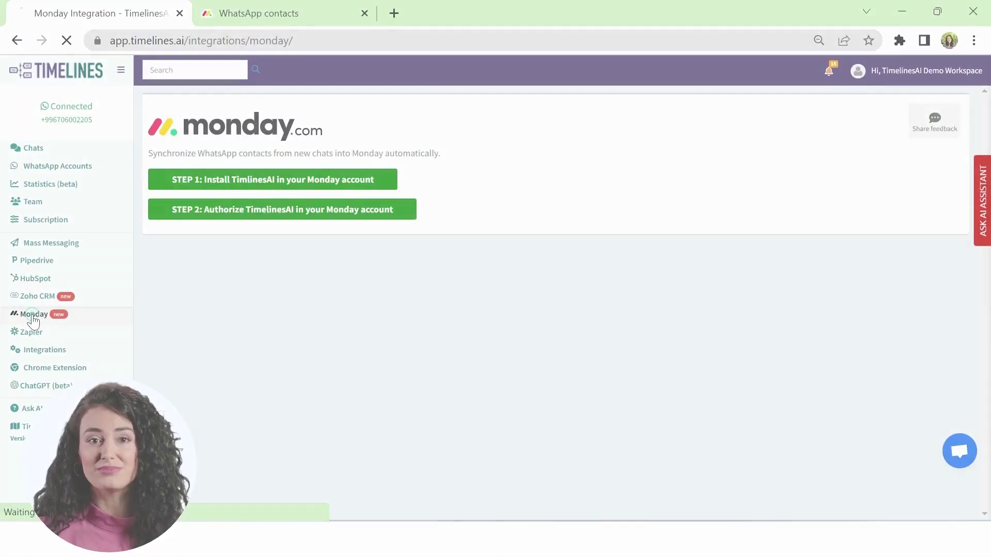
click(33, 316)
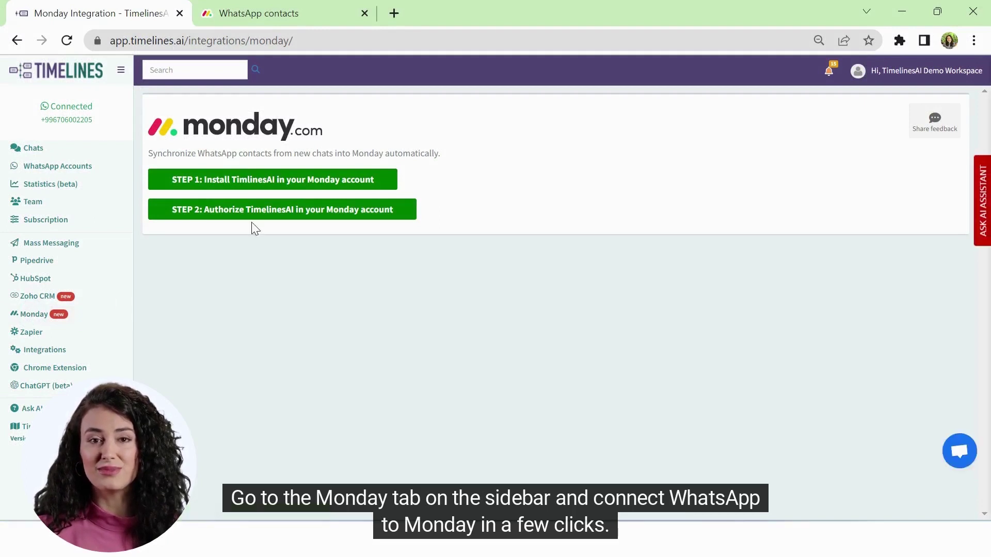
Step: Install the TimelinesAI app in monday.com for All Workspaces
click(248, 187)
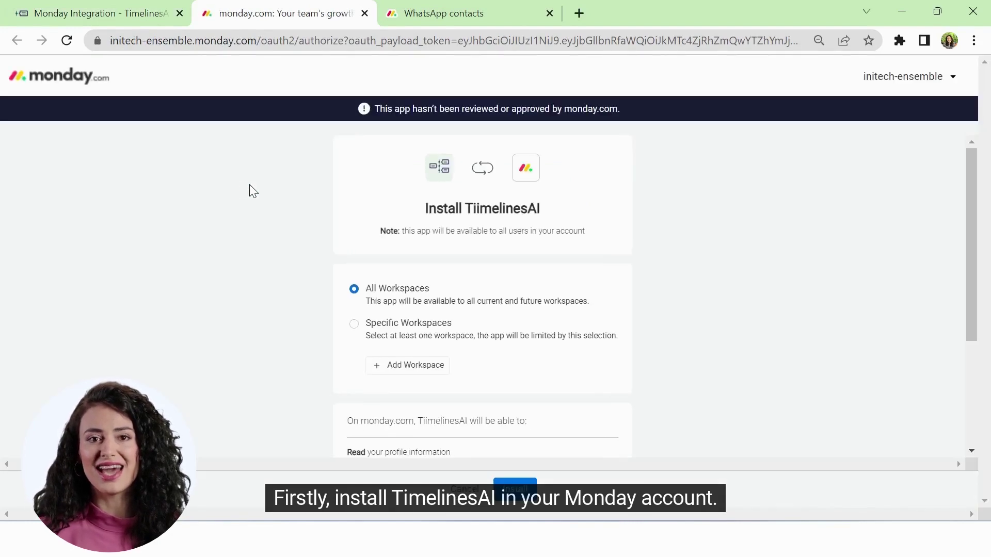
click(356, 328)
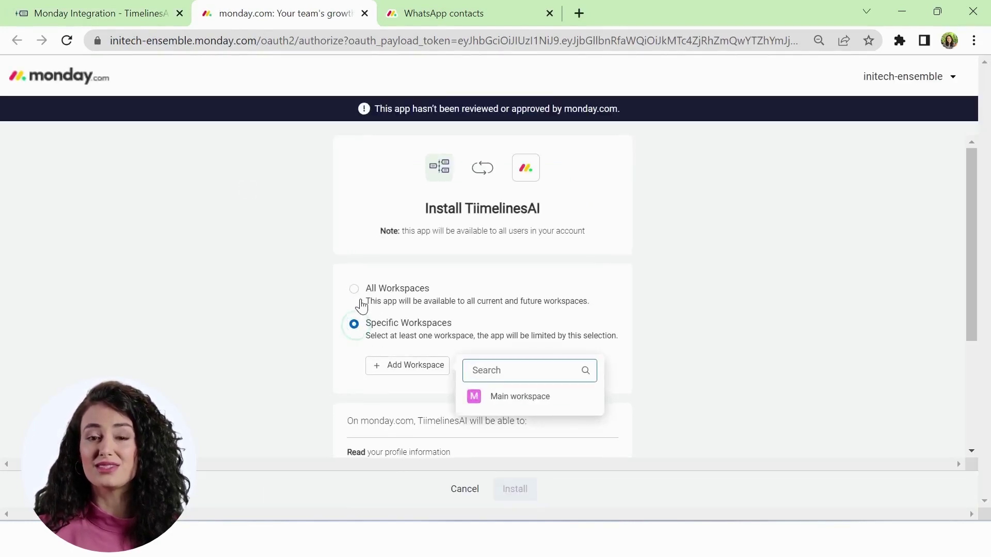
click(354, 289)
scroll(393, 356, down, 3)
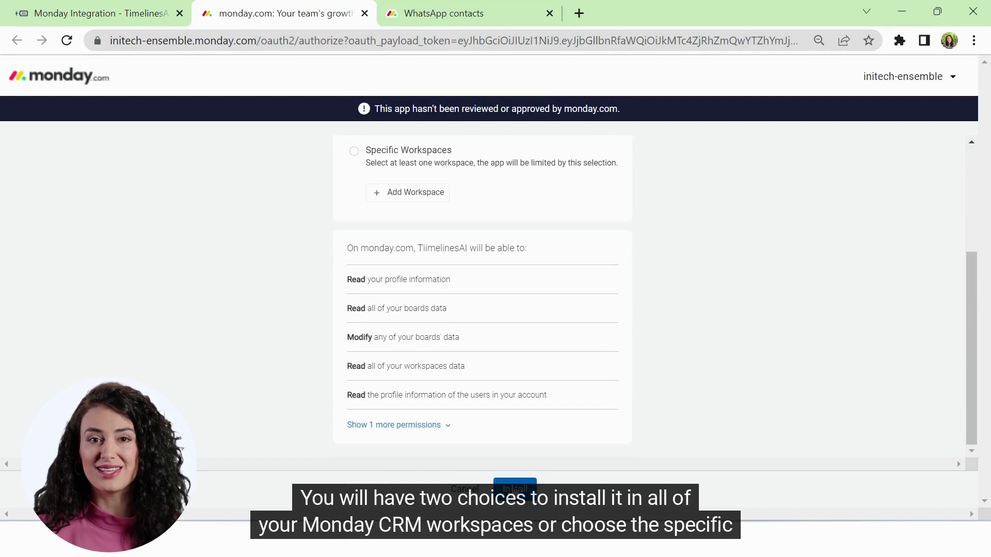
click(515, 489)
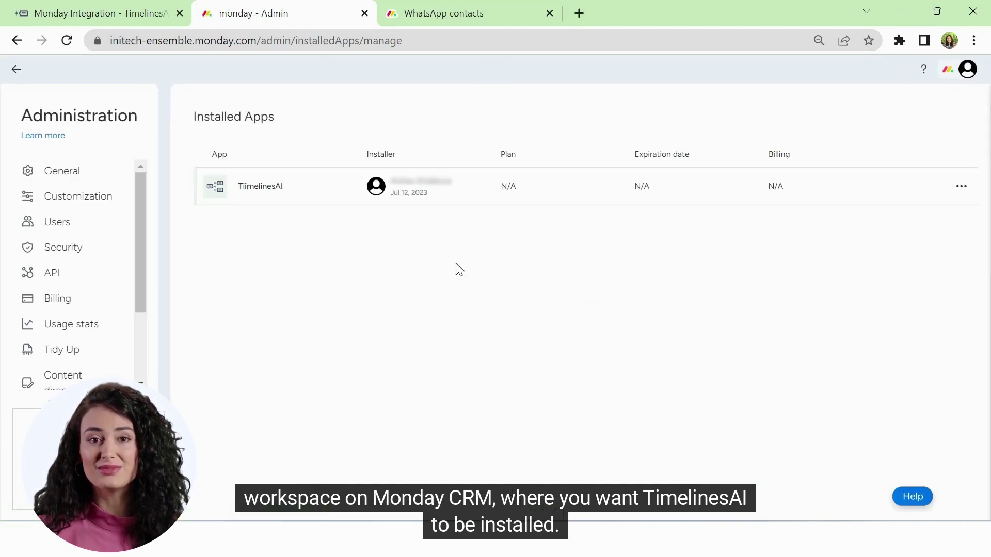
Step: Authorize TimelinesAI on monday.com, run Test integration, and open the created test contact
click(103, 14)
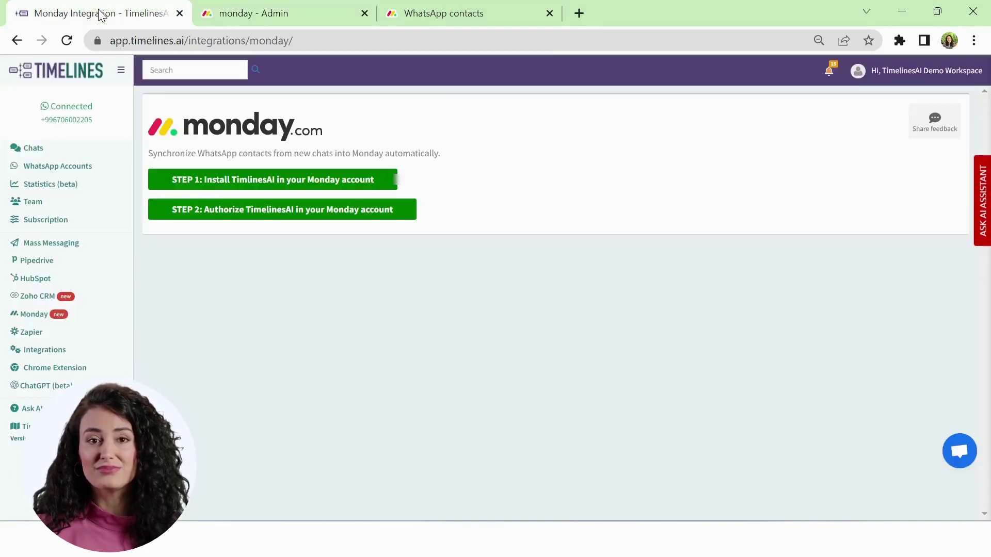
click(189, 218)
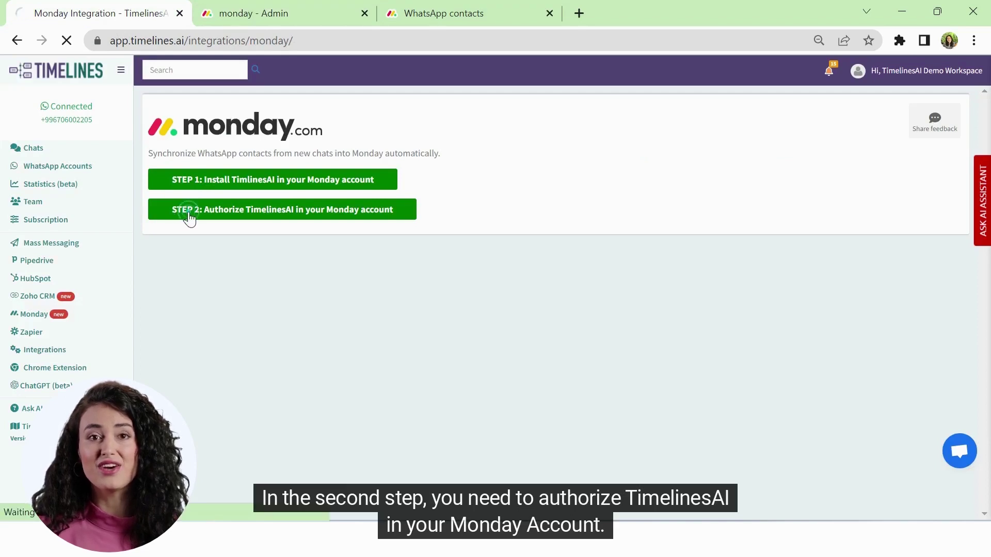
scroll(505, 371, down, 1)
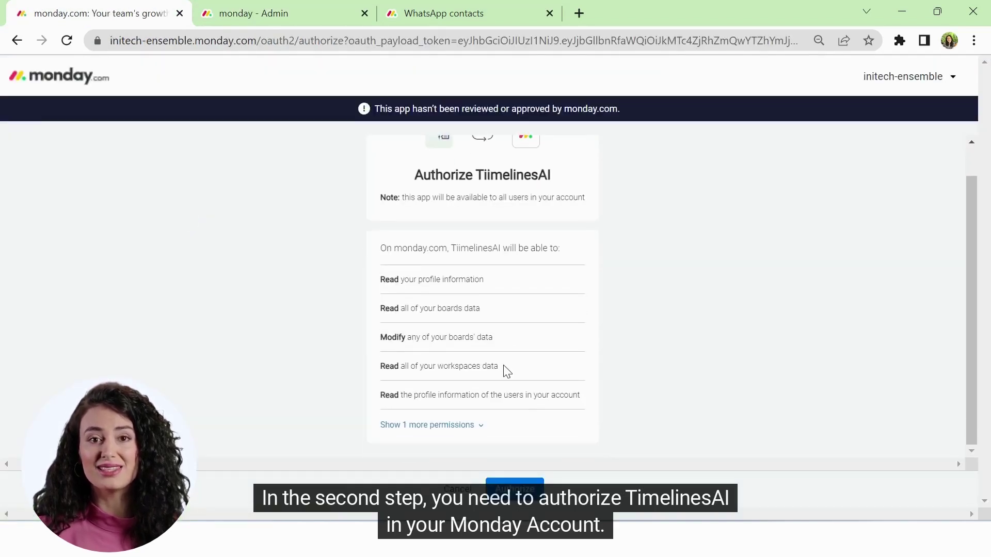
click(531, 497)
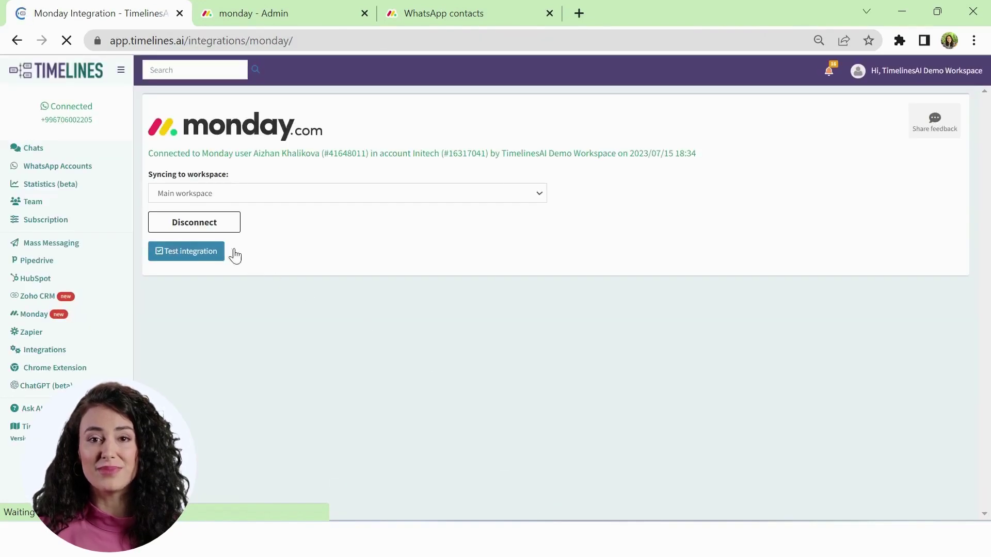
click(197, 258)
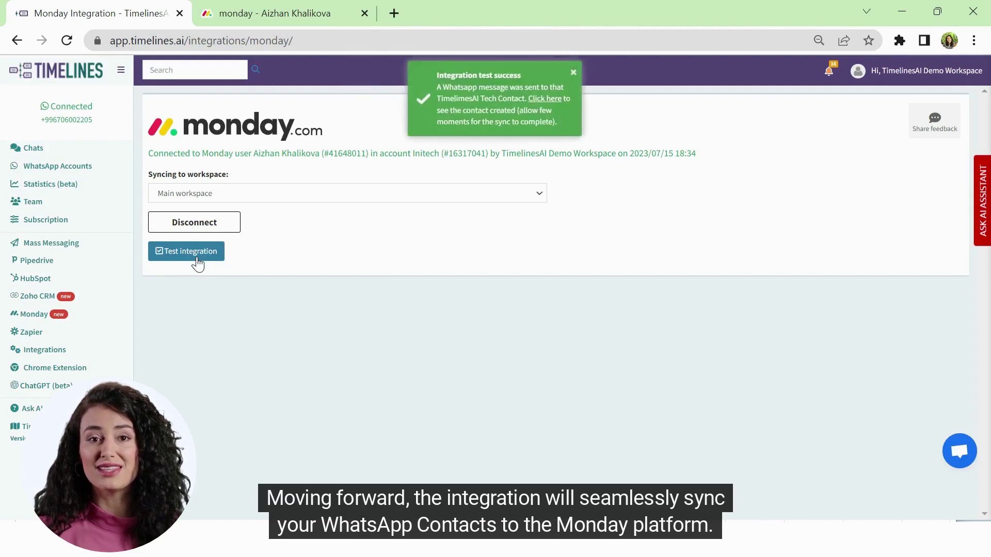
click(546, 100)
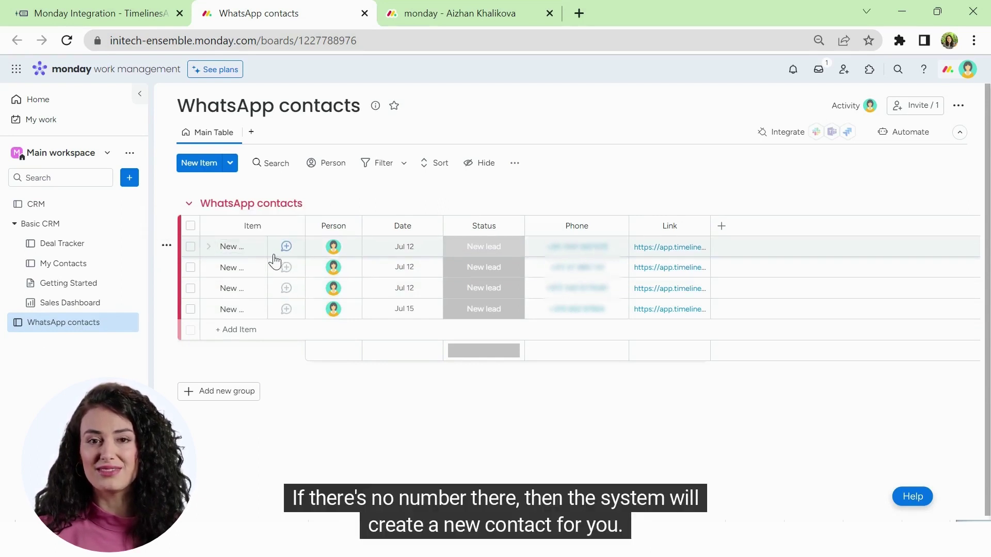
Step: Open the first contact's WhatsApp conversation link from the WhatsApp contacts board
mouse_move(335, 254)
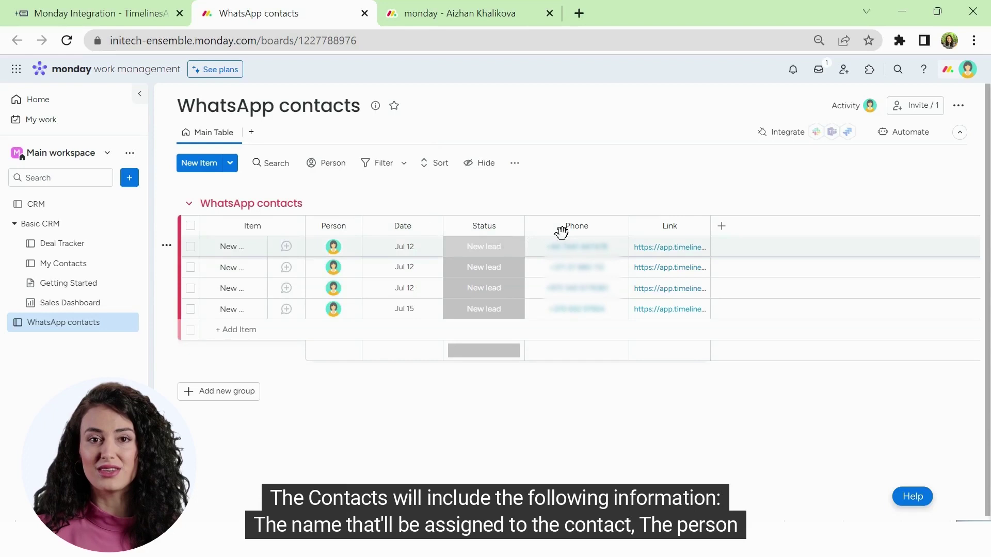
click(673, 249)
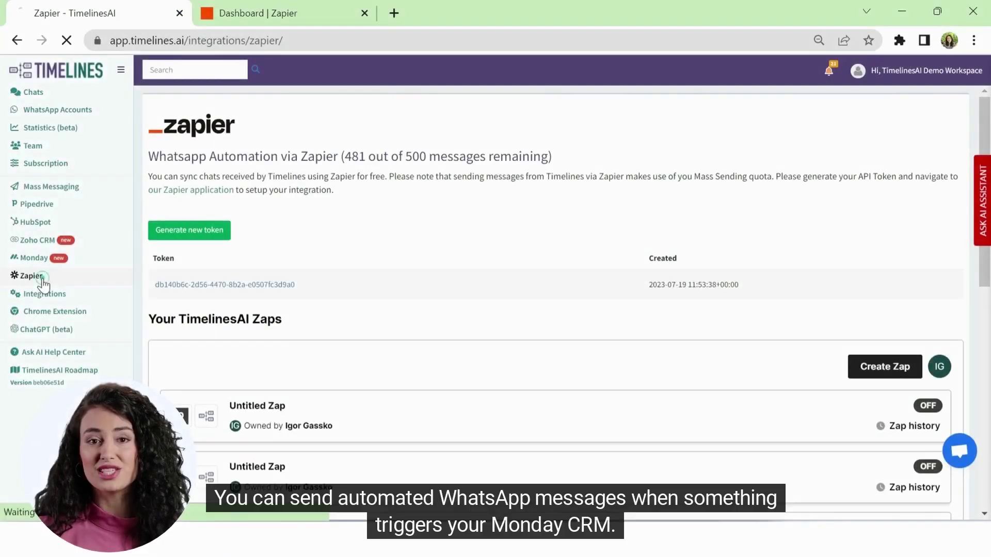
Step: Generate a new Zapier API token, confirm replacing the old one, and copy it
click(43, 280)
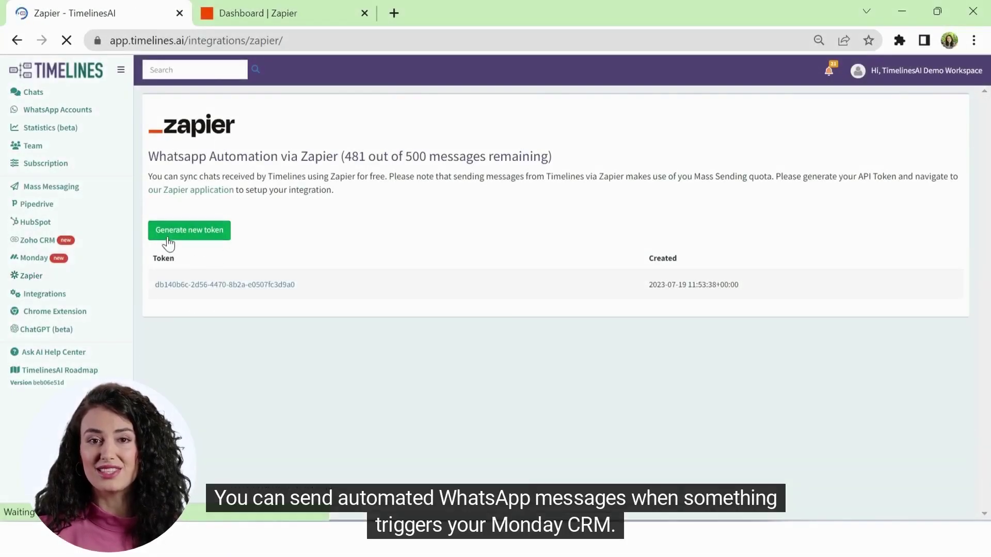
click(197, 236)
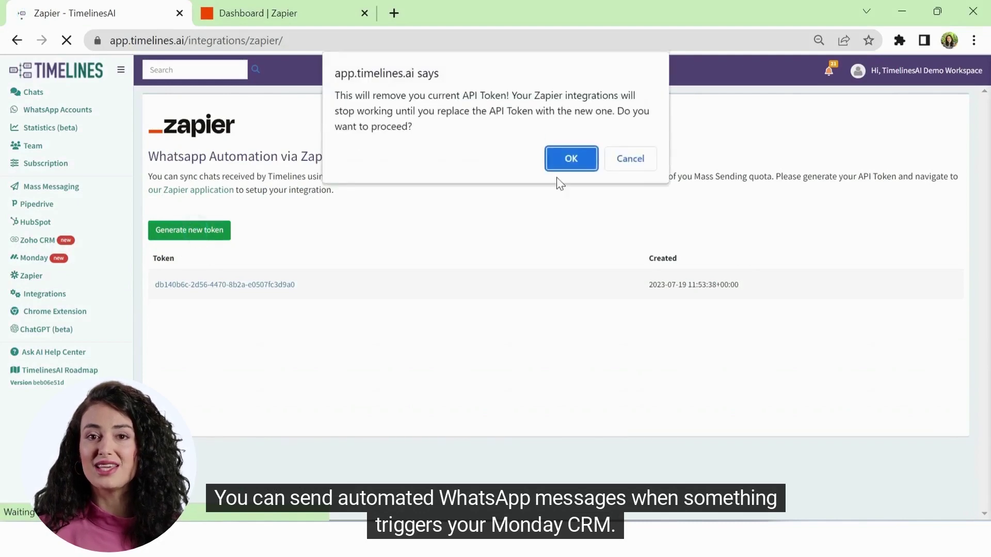
click(586, 158)
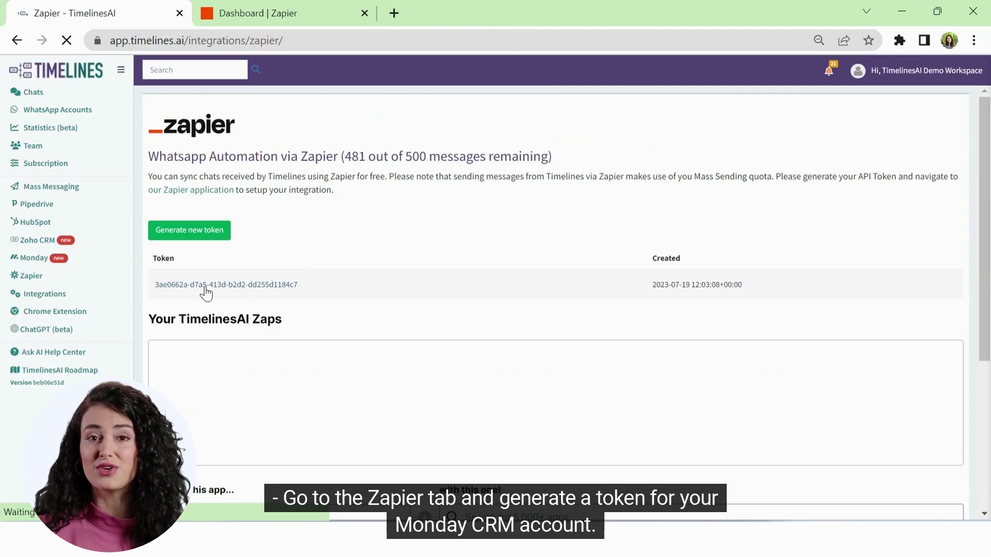
click(203, 288)
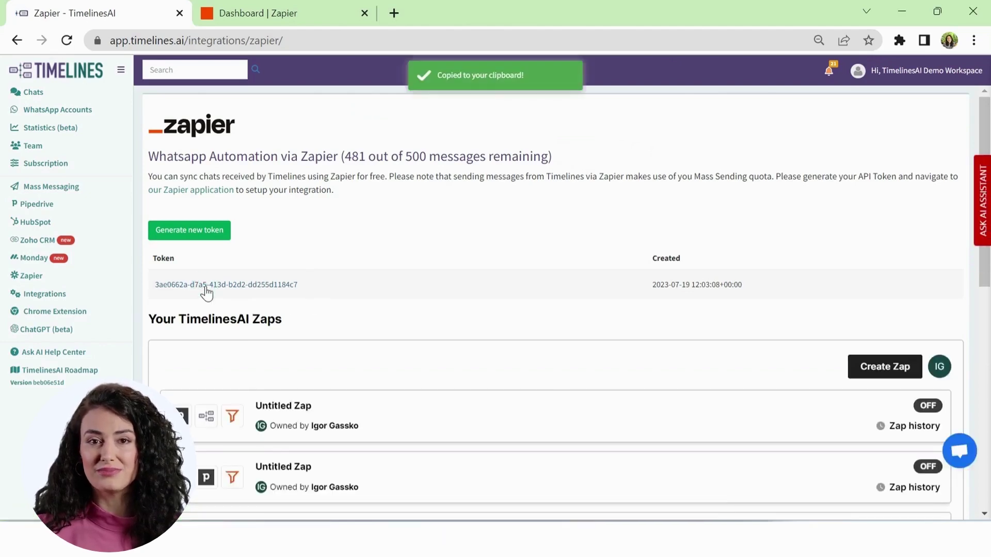
Step: Build a zap pairing monday.com Specific Column Value Changed in Board with TimelinesAI Send Message to New Chat
click(292, 14)
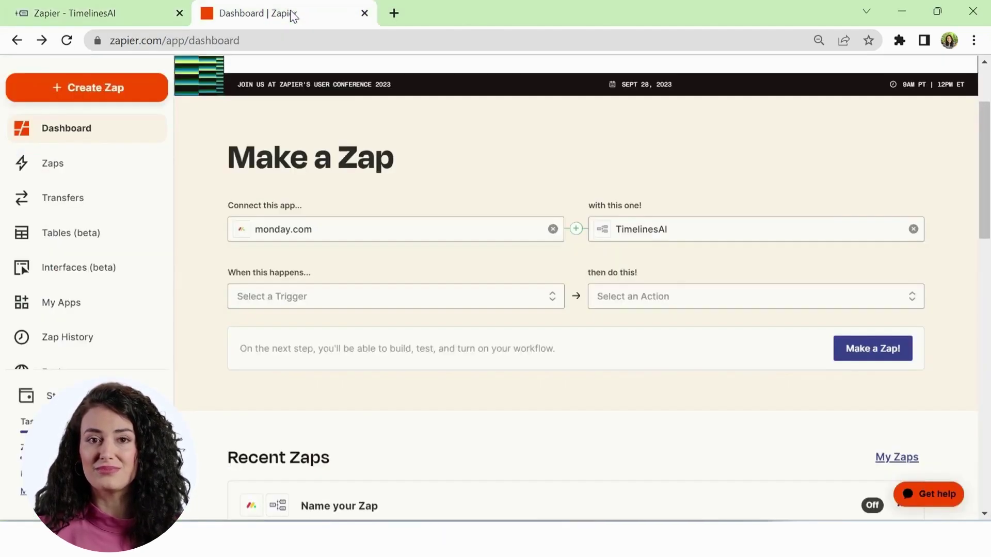
click(354, 305)
scroll(347, 377, down, 2)
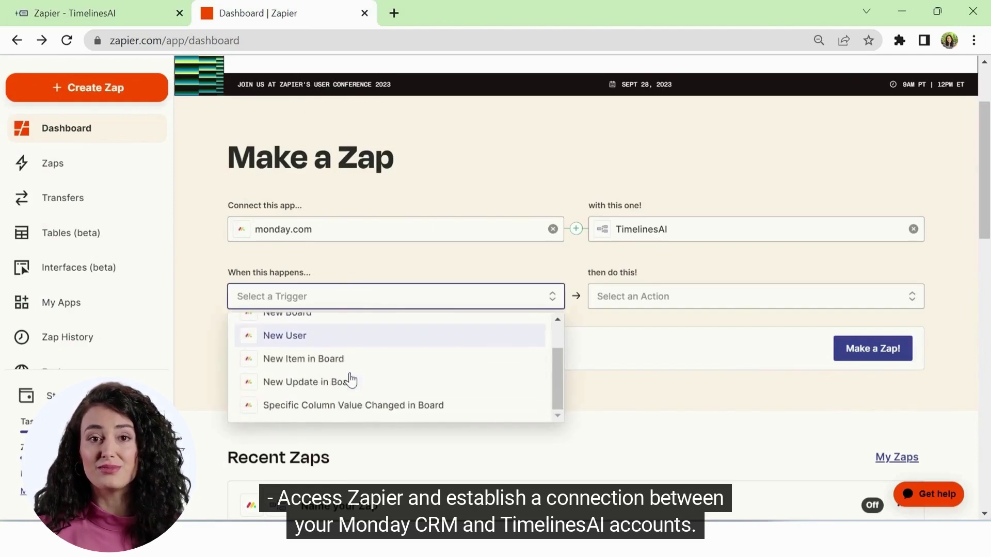
click(351, 404)
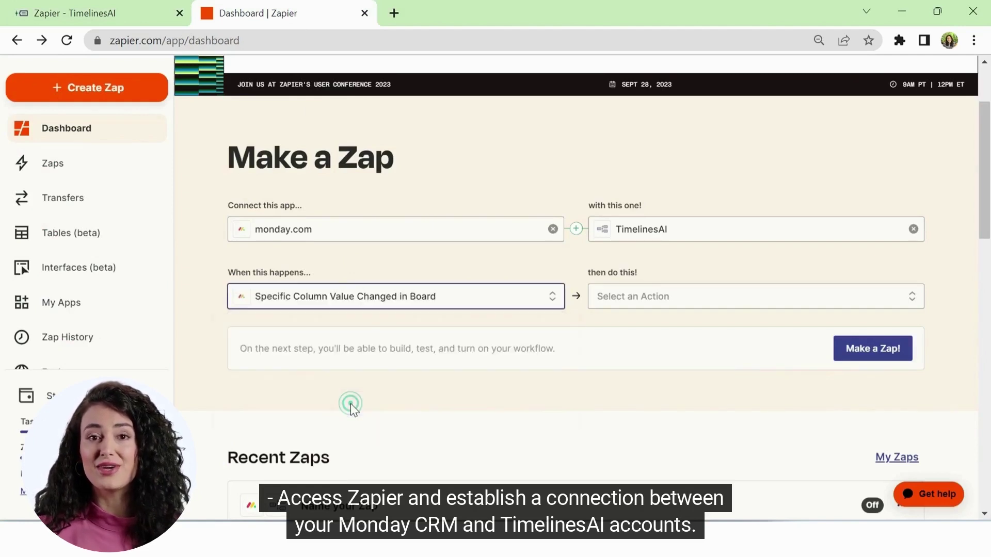
click(629, 298)
scroll(691, 408, down, 1)
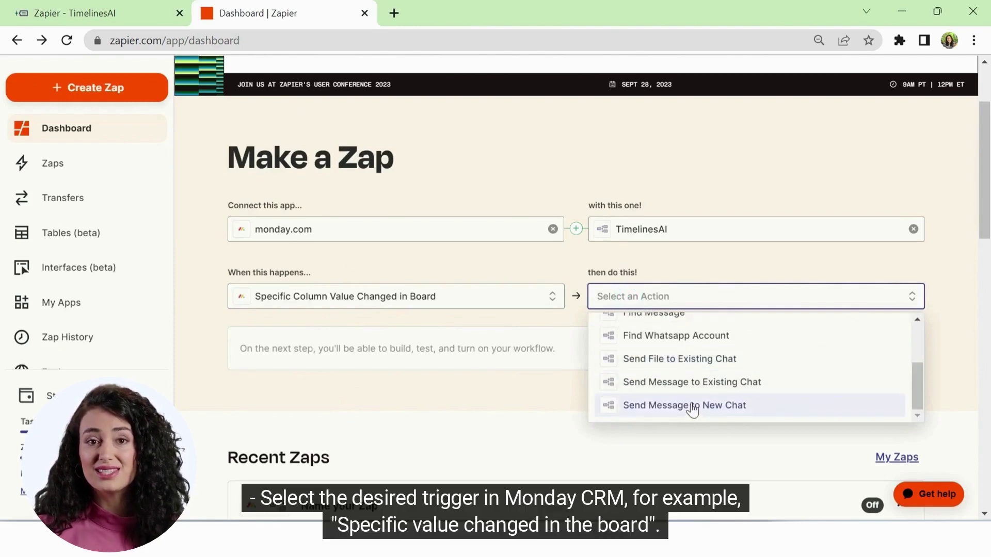
click(700, 408)
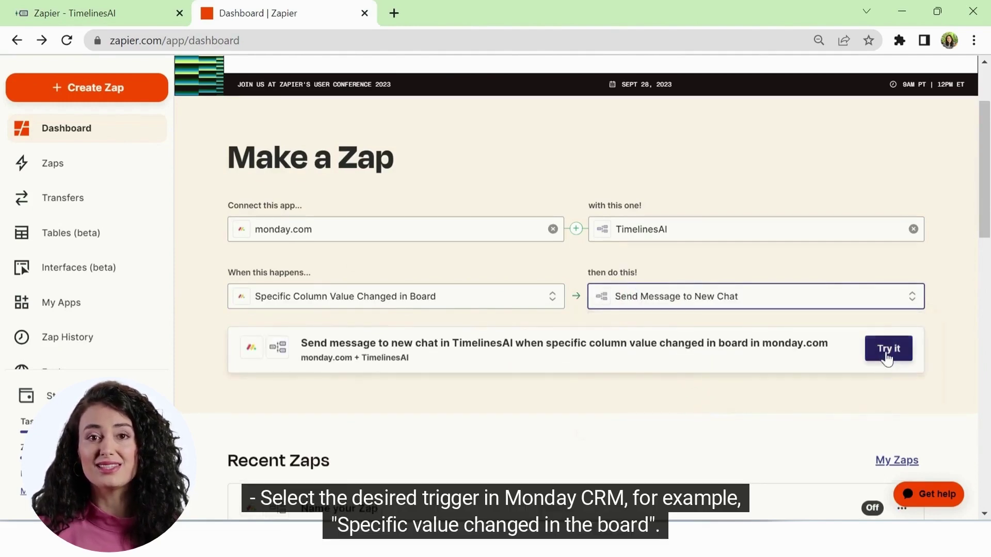
click(887, 351)
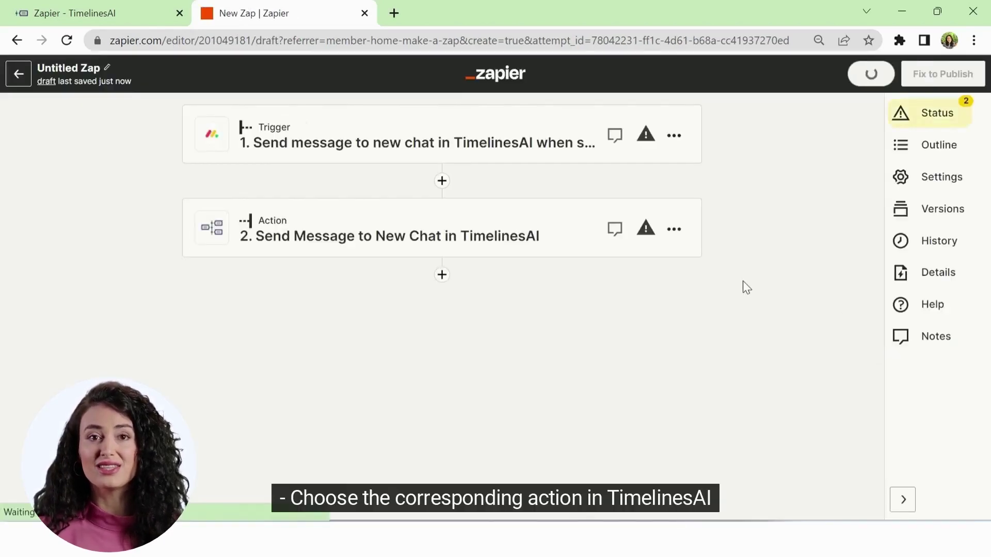
Step: Set the zap trigger to use the existing connected monday.com account
click(486, 156)
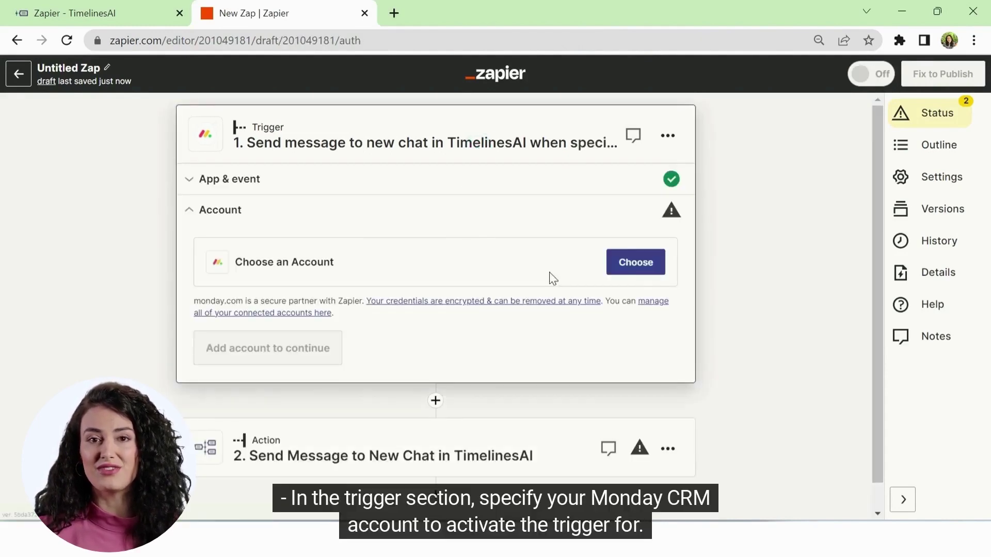
click(637, 264)
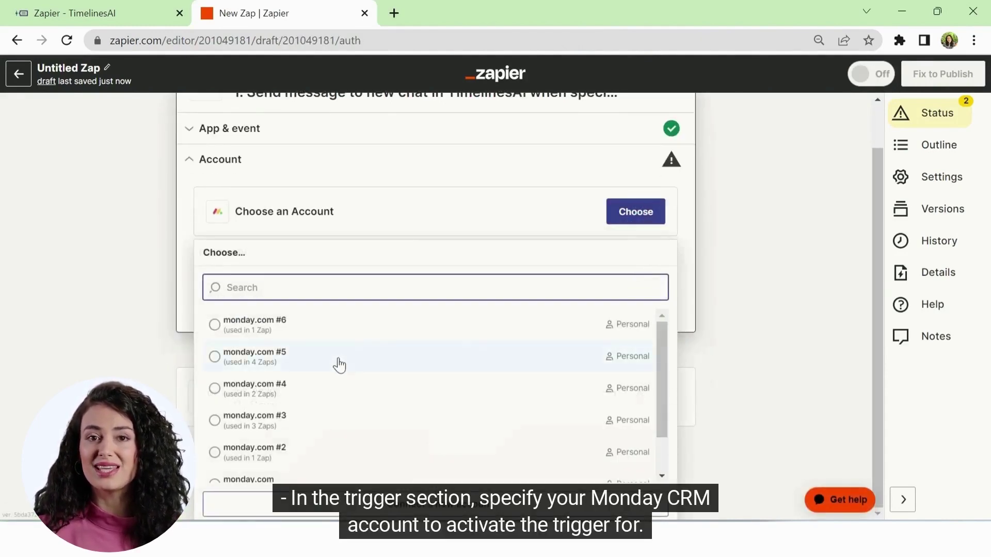
click(338, 363)
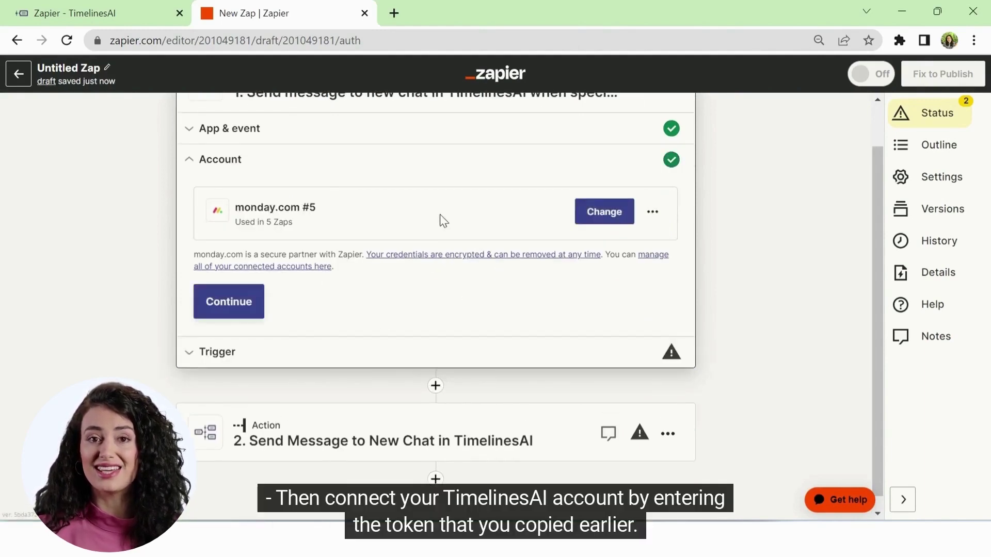
click(260, 290)
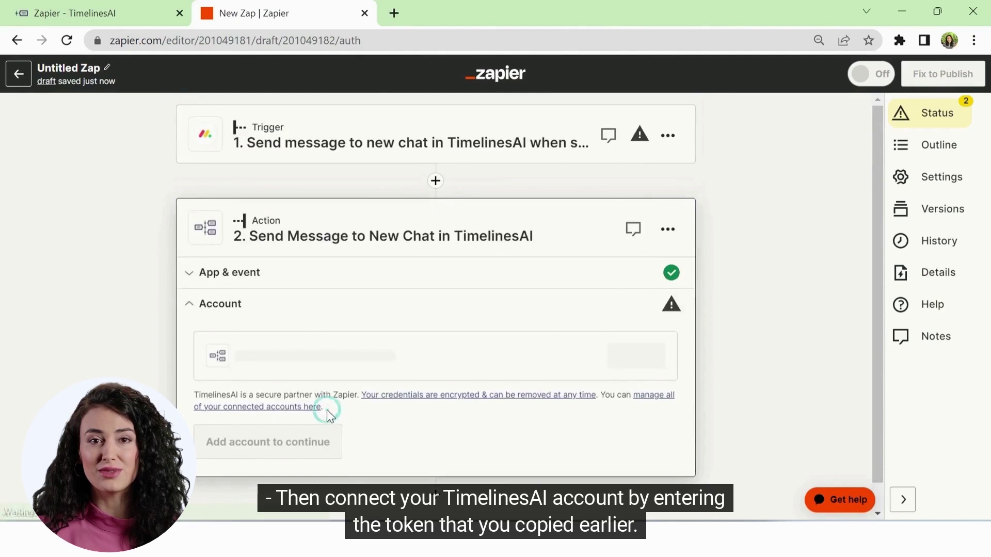
Step: Connect a new TimelinesAI account to the action with the pasted API token
click(632, 331)
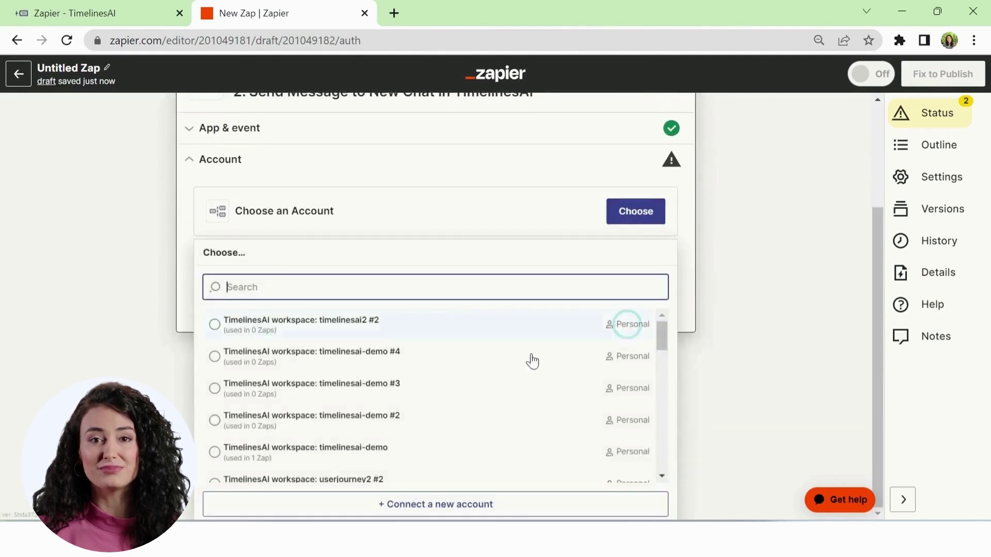
scroll(389, 418, down, 5)
click(424, 503)
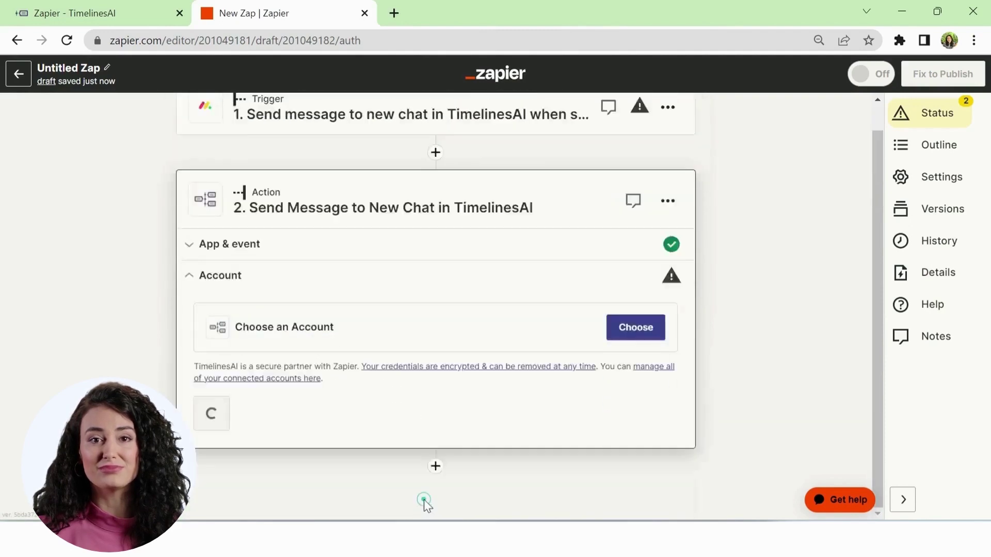
click(327, 241)
key(ctrl+v)
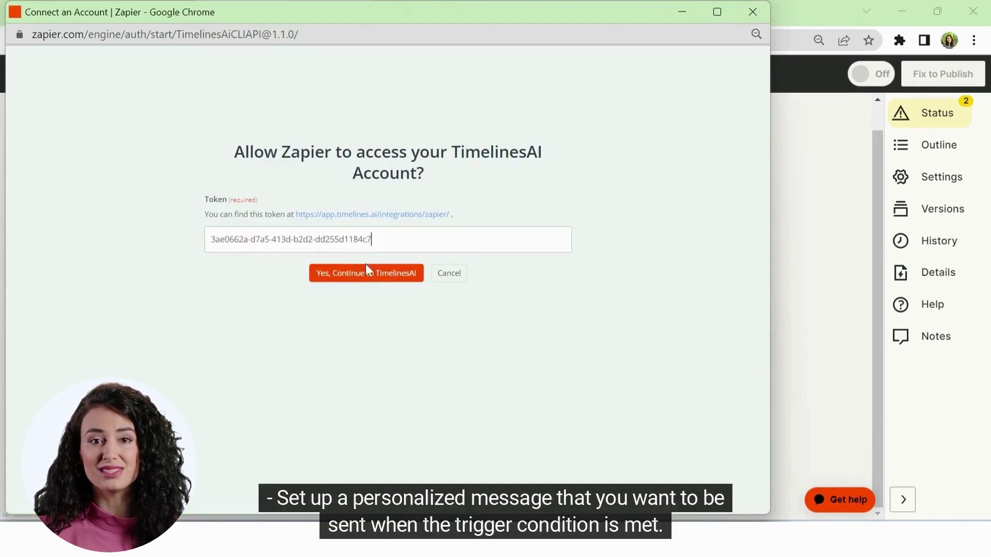
click(377, 274)
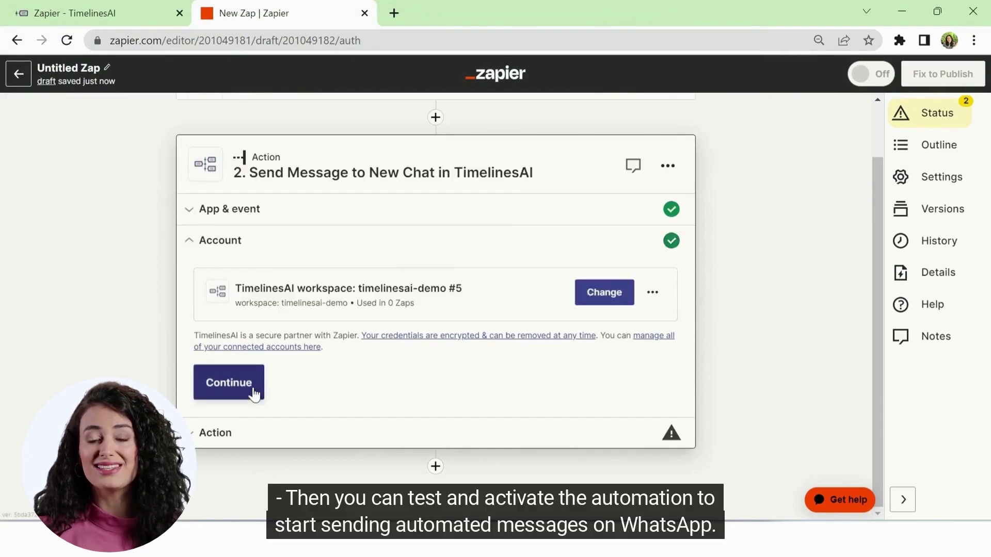
click(256, 383)
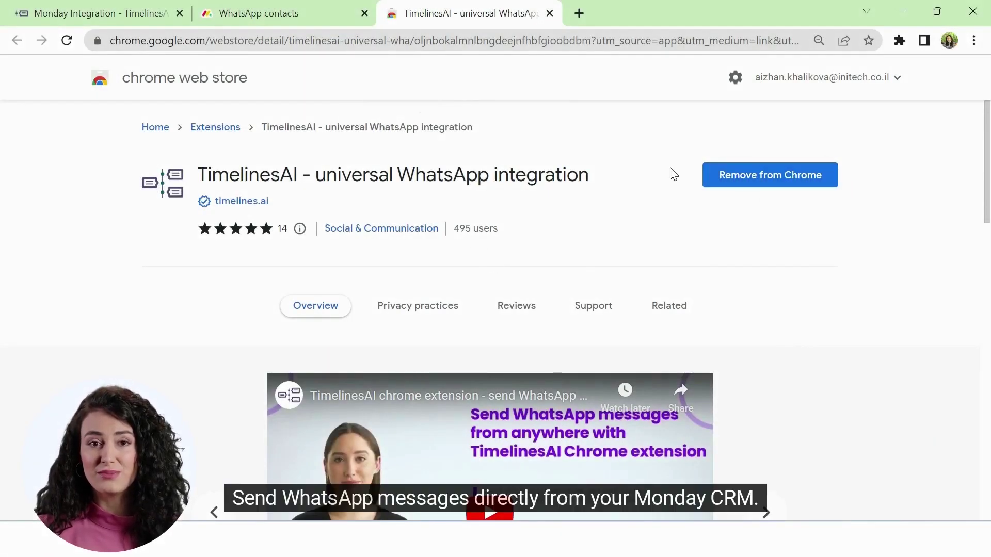
Step: Turn on the TimelinesAI Chrome extension on the WhatsApp contacts board tab
click(277, 19)
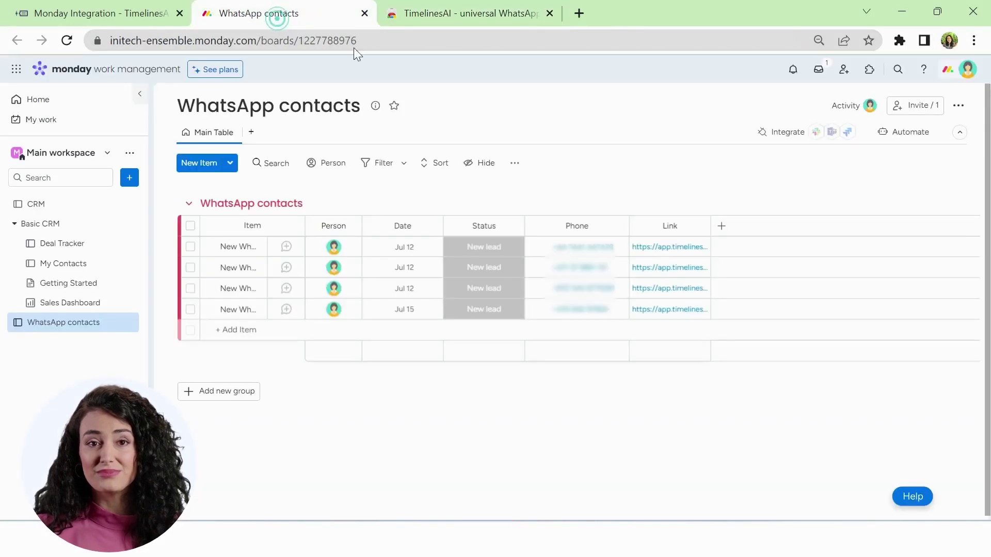
click(899, 42)
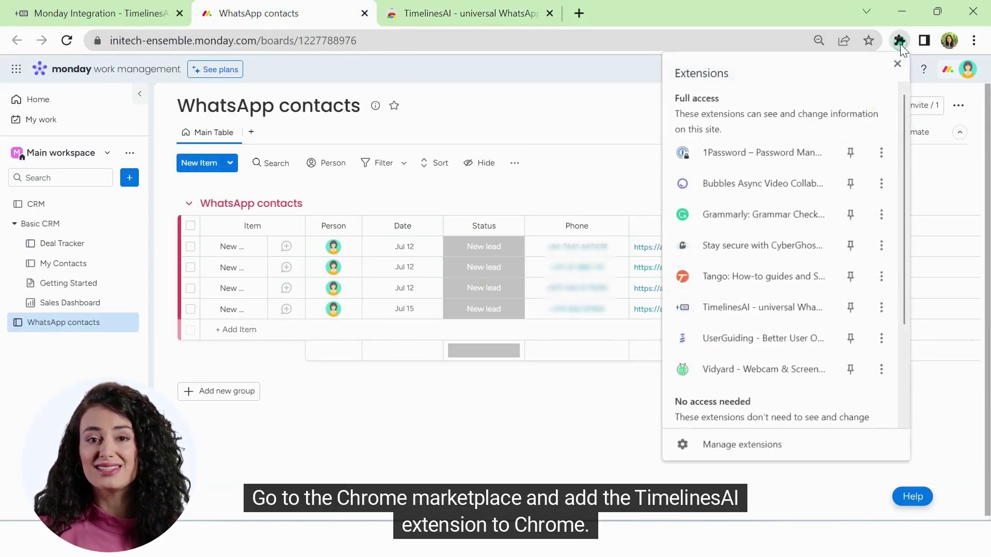
click(745, 308)
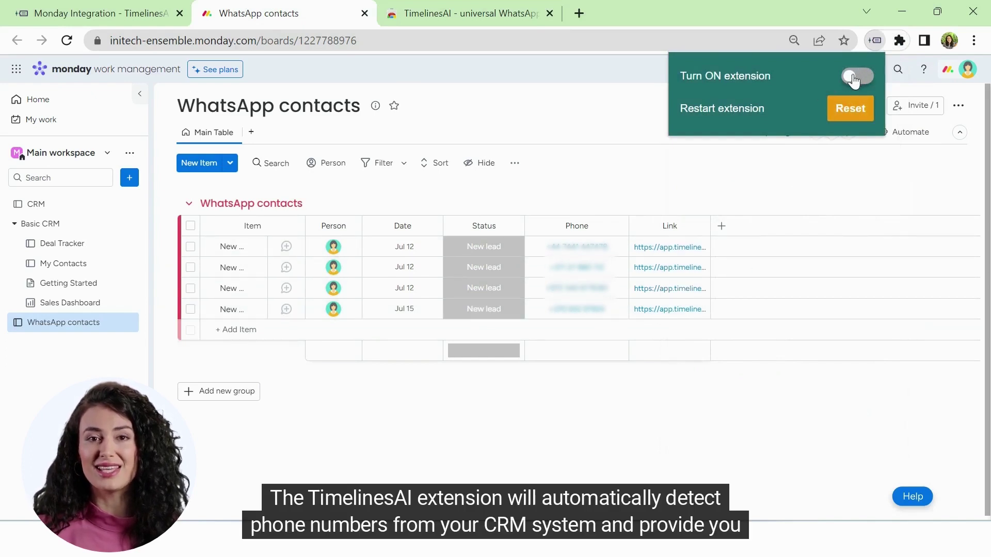
click(857, 76)
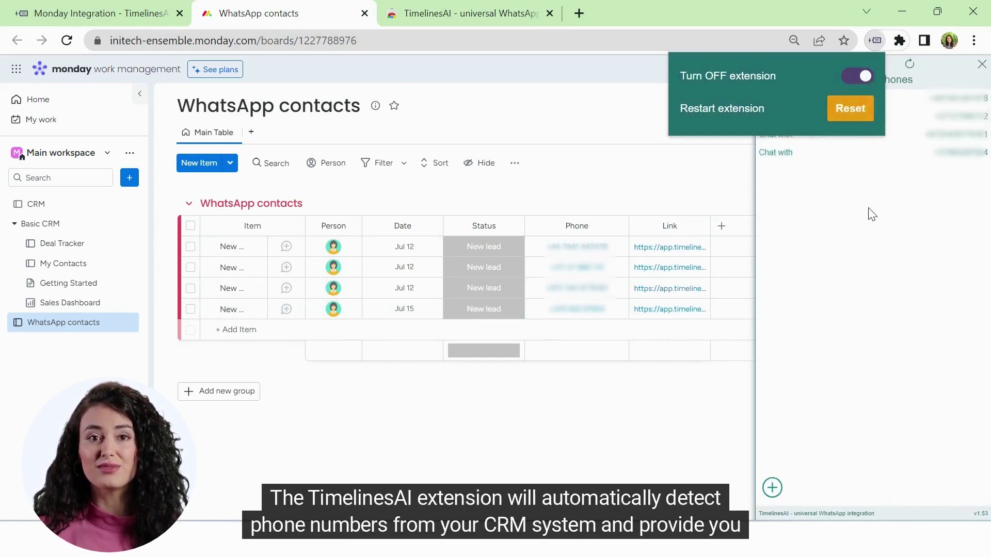
click(895, 230)
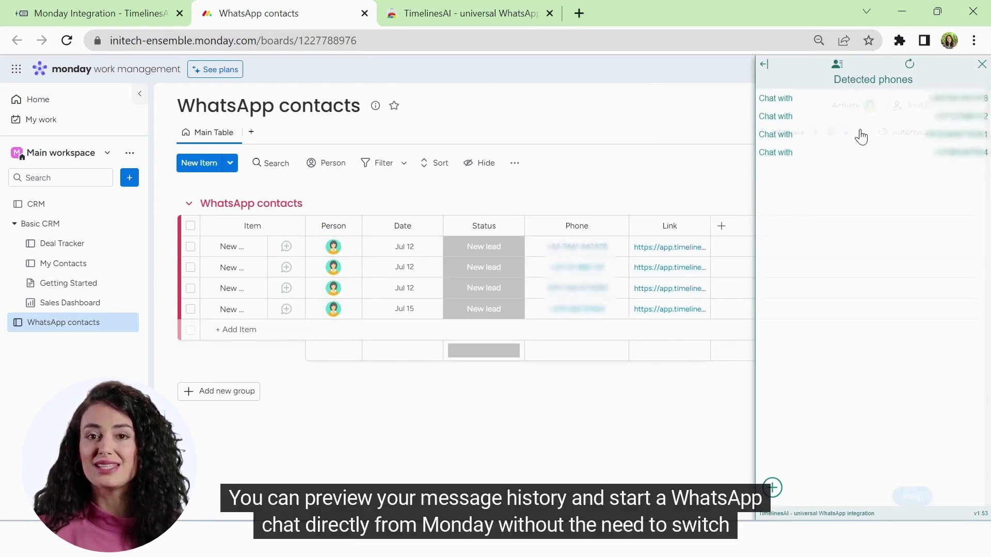
Step: Open the first detected phone's WhatsApp chat in the side panel and draft 'Hello'
click(841, 106)
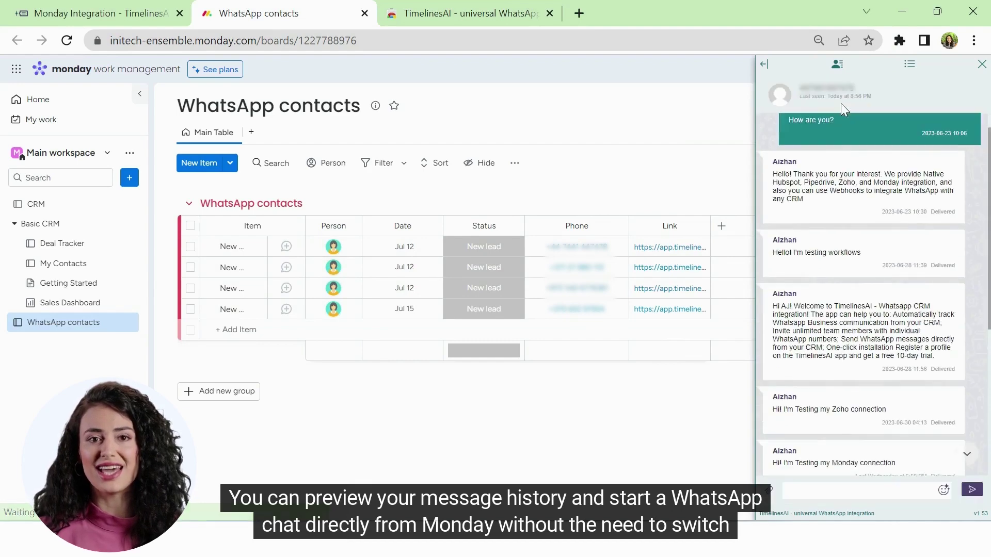
scroll(860, 320, down, 5)
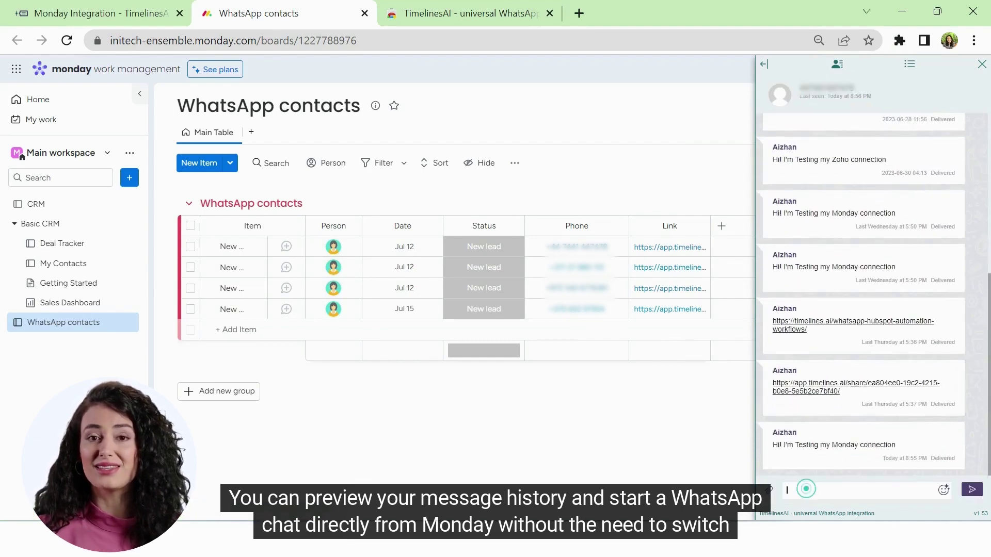
text(Hello)
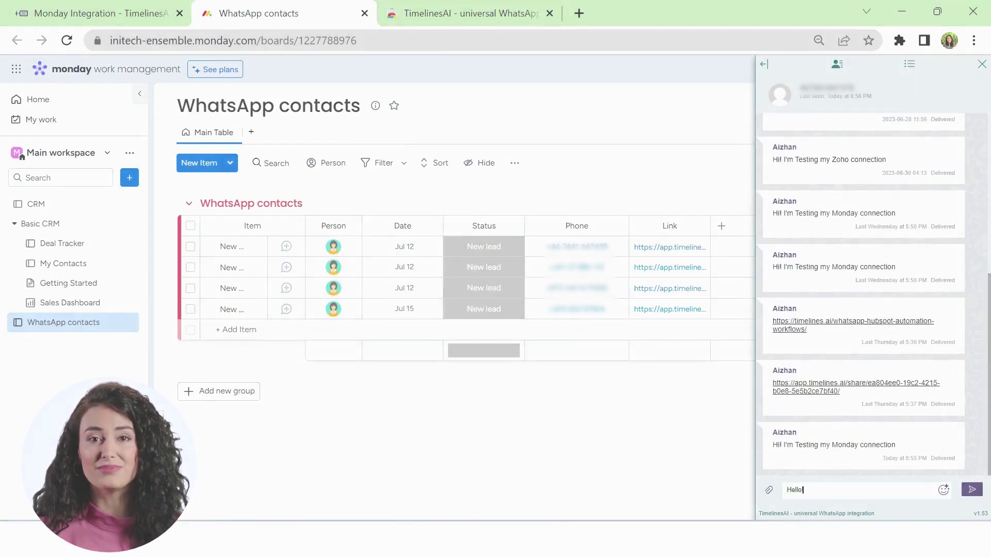